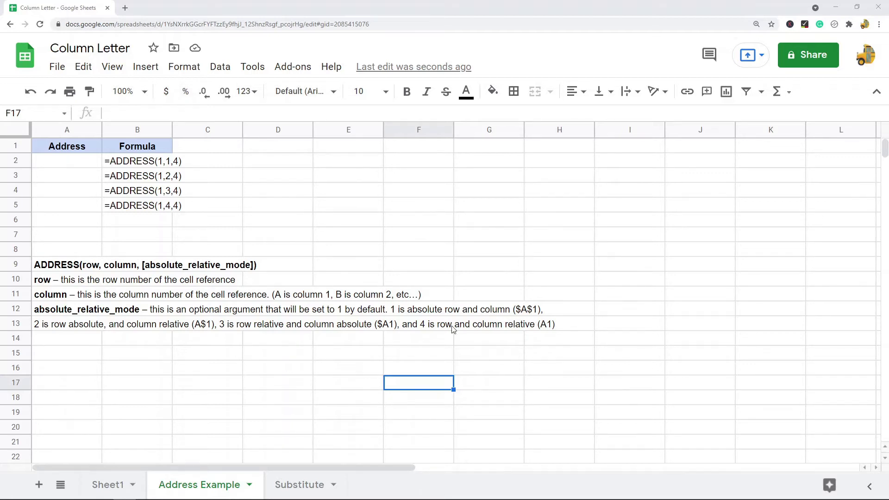
- Examine the ADDRESS syntax and argument notes in rows 9 to 13, including the meaning of mode 4
left_click(70, 270)
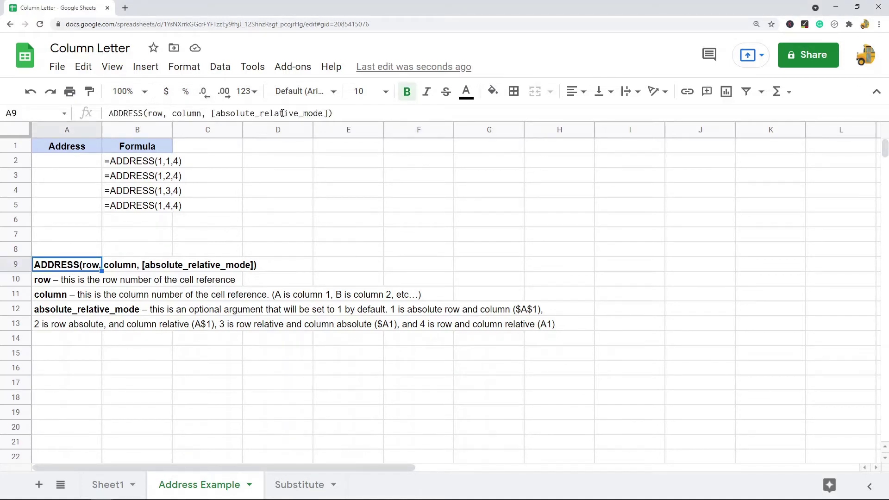
left_click(54, 281)
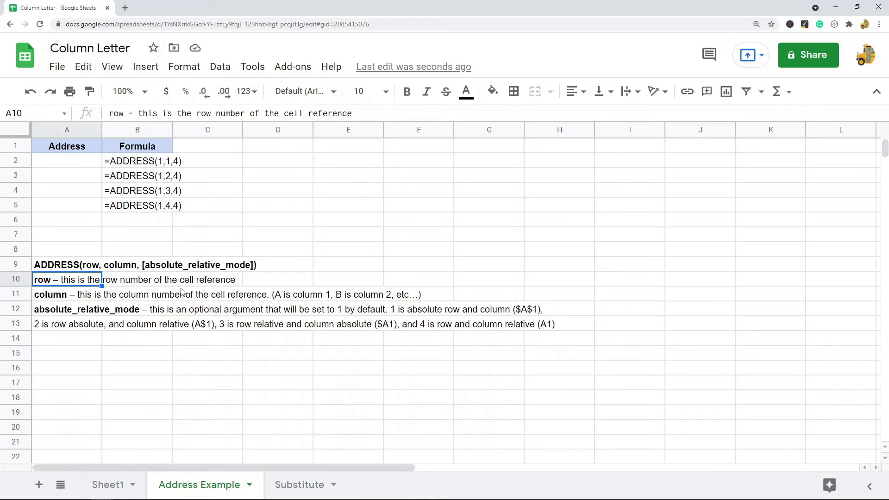
left_click(61, 298)
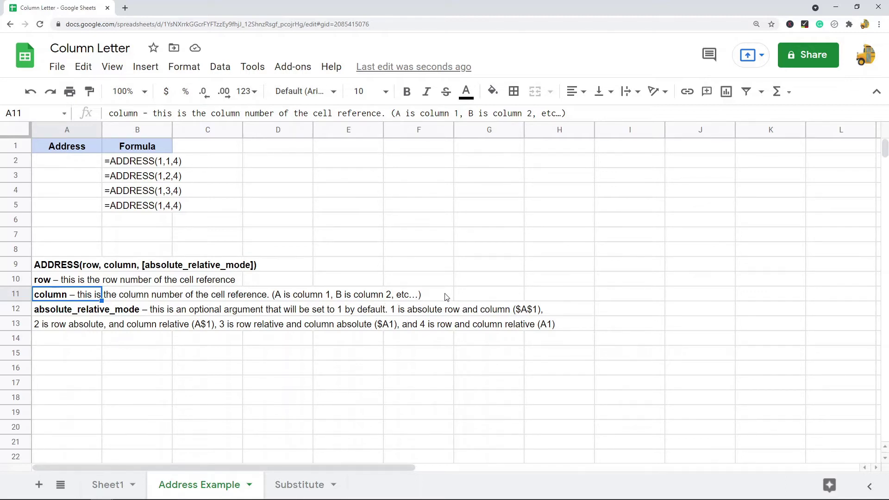
left_click(62, 312)
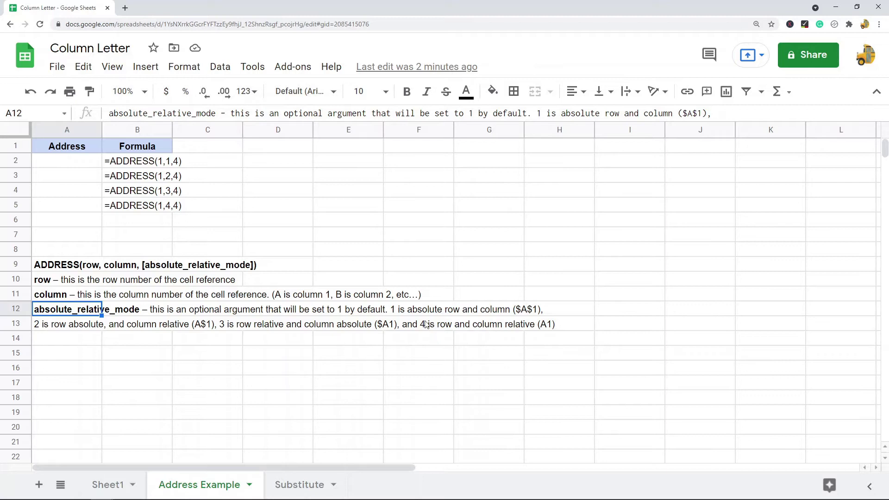
left_click(32, 327)
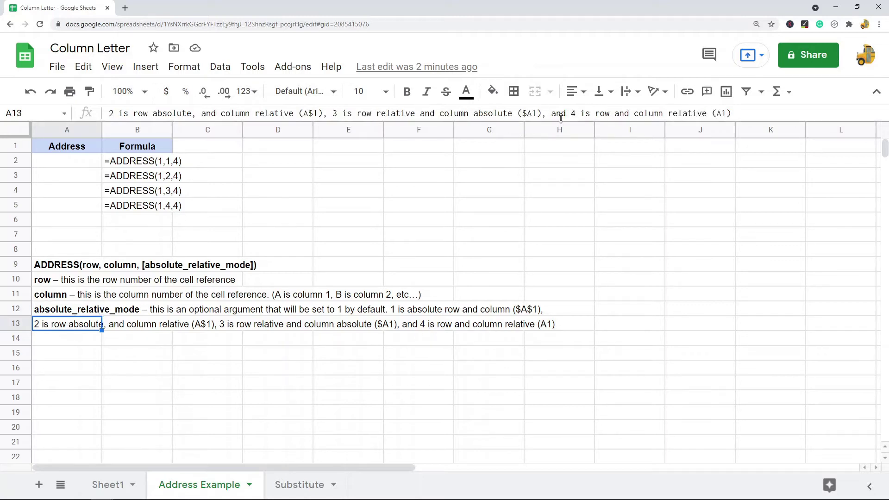
left_click(581, 112)
left_click_drag(581, 113, 752, 112)
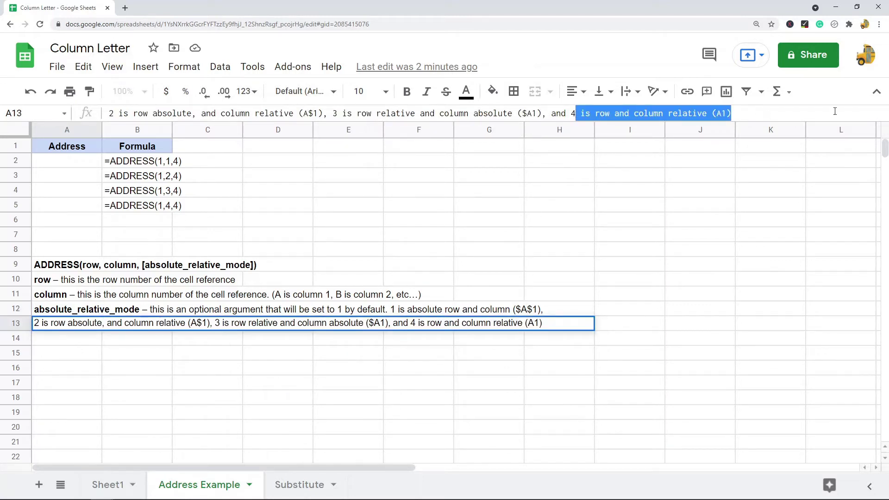
left_click(257, 357)
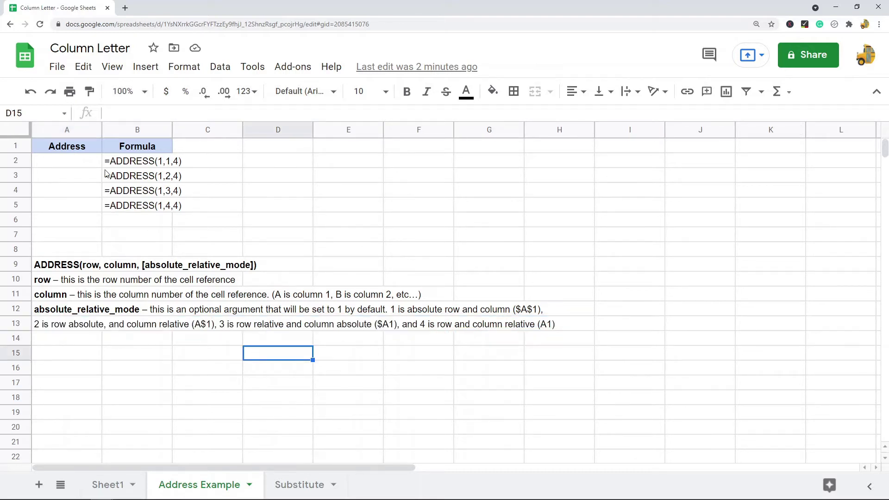
- Enter the formula =address(1,1,4) in cell A2
left_click(84, 159)
double_click(77, 161)
type("=address,1,1,4")
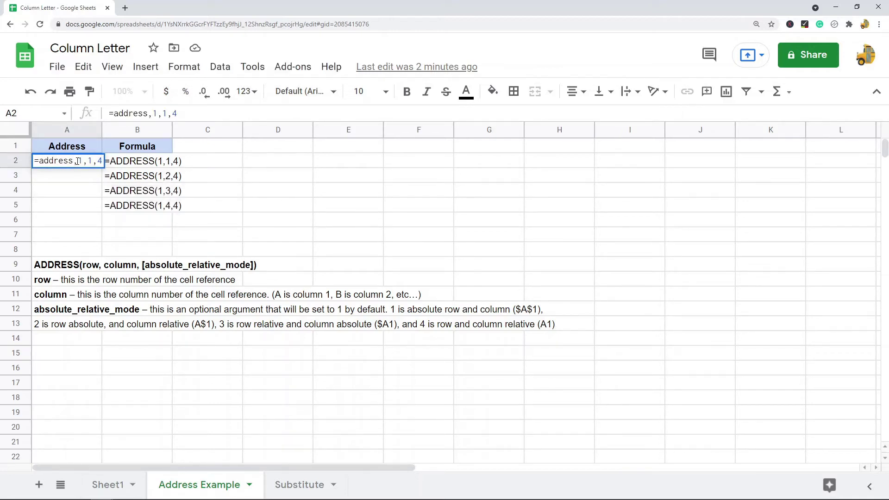
left_click(78, 161)
key("BackSpace")
type("(")
left_click(187, 113)
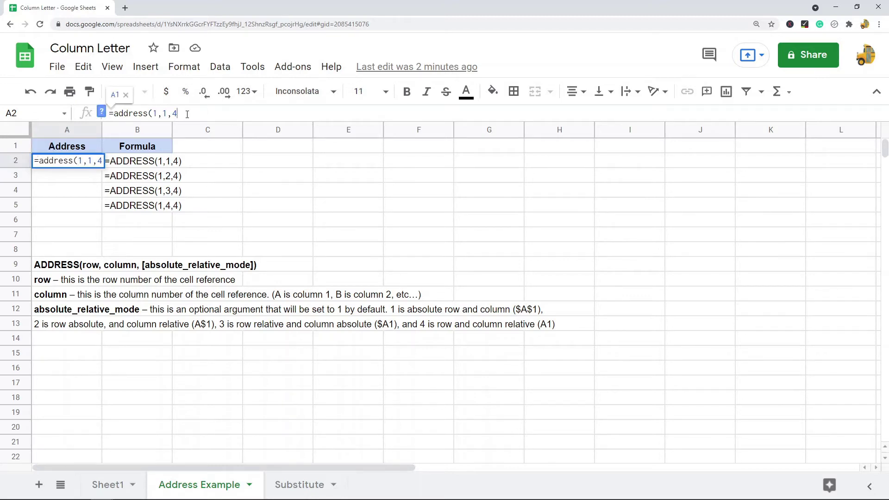
key("Return")
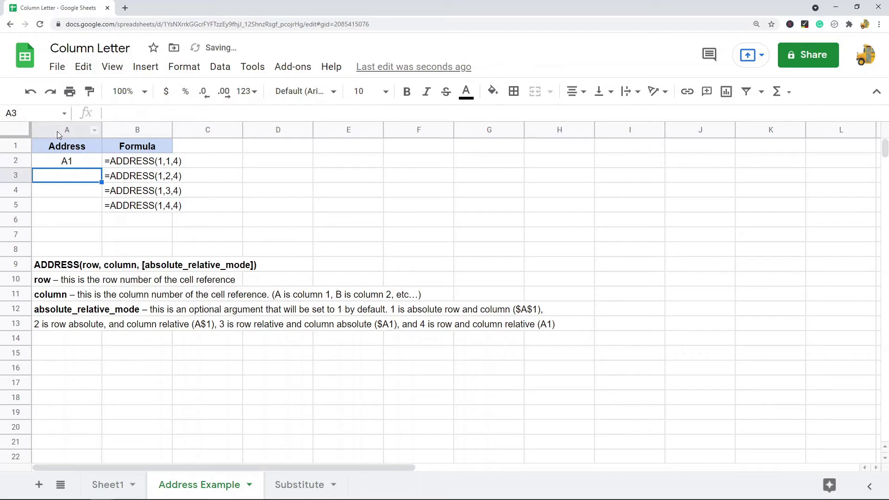
left_click(72, 164)
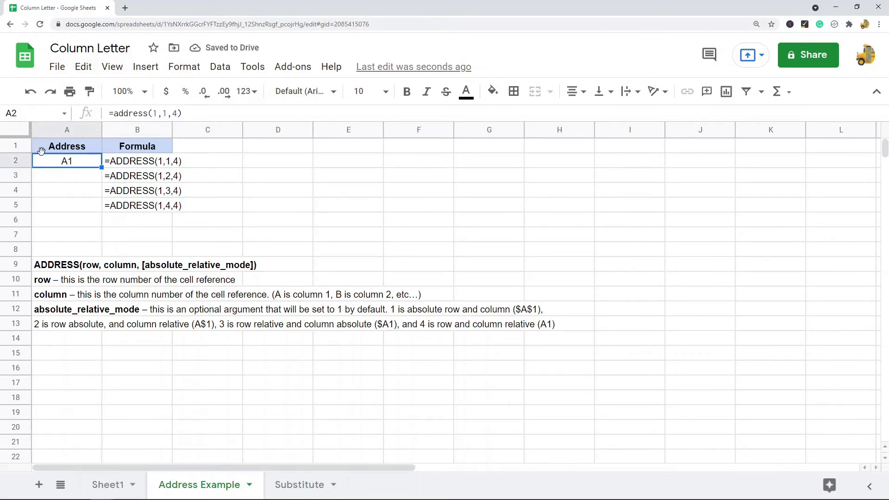
left_click(11, 161)
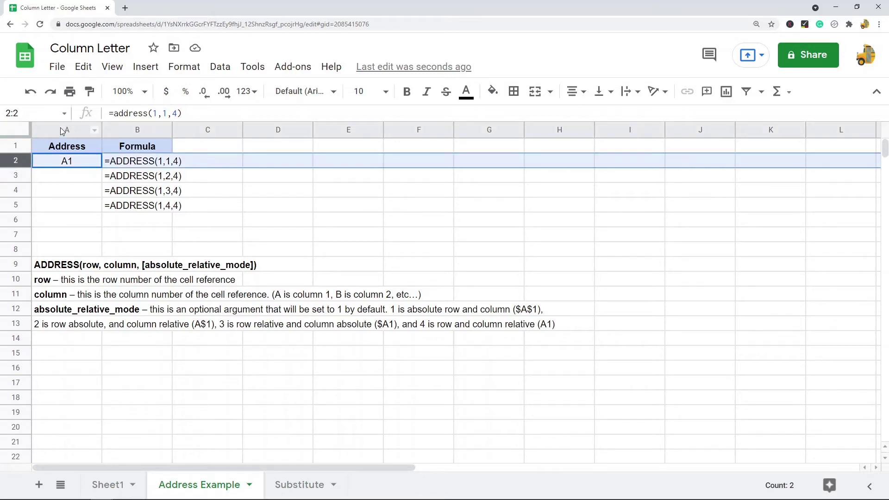
left_click(64, 130)
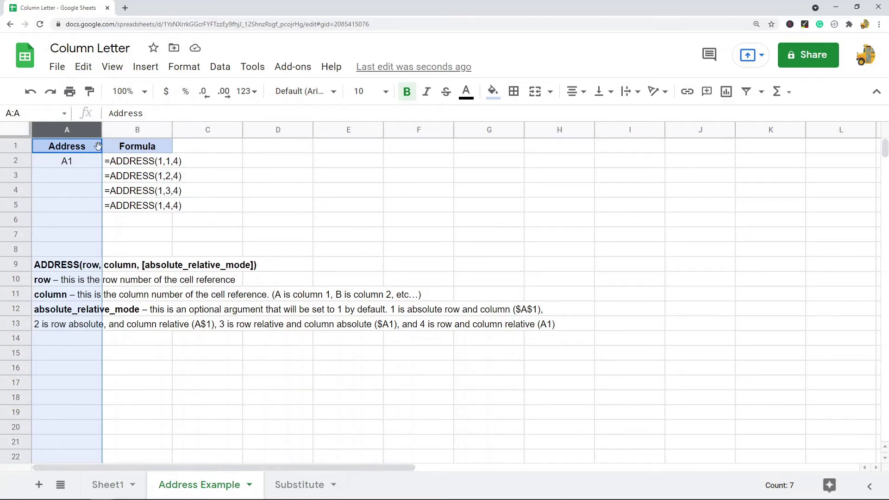
- Copy the formula from A2 into A3 and set its column argument to 2
left_click(68, 167)
left_click(86, 179)
left_click(73, 166)
key("ctrl+c")
left_click(76, 178)
key("ctrl+v")
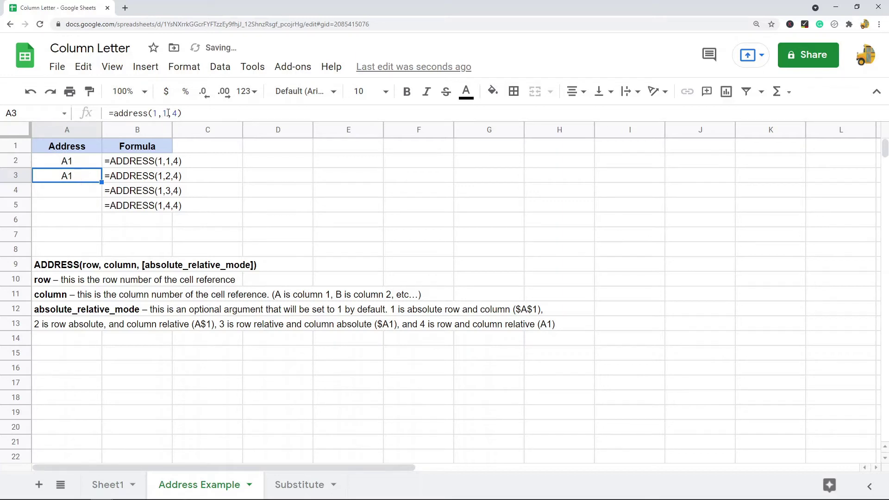
double_click(166, 113)
type("2")
key("Return")
- Copy the formula from A3 into A4 and set its column argument to 4
left_click(78, 179)
key("ctrl+c")
left_click(74, 193)
key("ctrl+v")
left_click(164, 113)
double_click(165, 113)
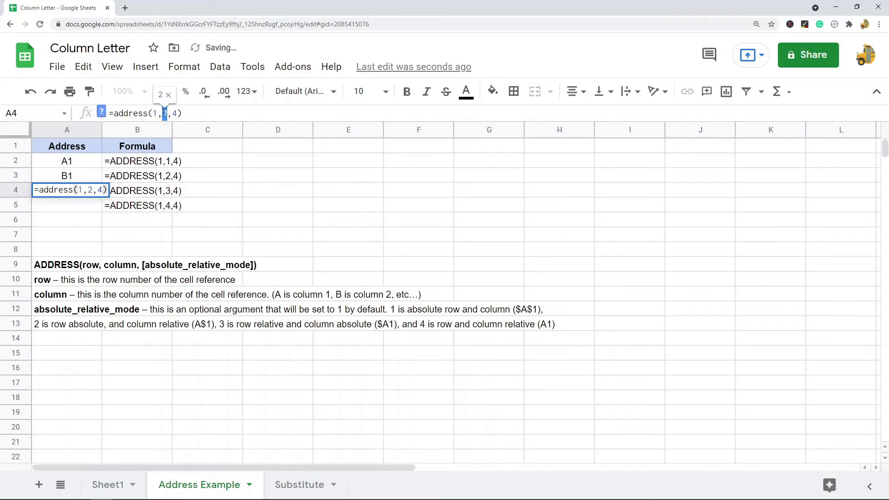
type("4")
key("Return")
- Copy the ADDRESS formula from A4 into A5
left_click(74, 192)
key("ctrl+c")
left_click(74, 206)
key("ctrl+v")
left_click(164, 113)
double_click(164, 113)
left_click(272, 251)
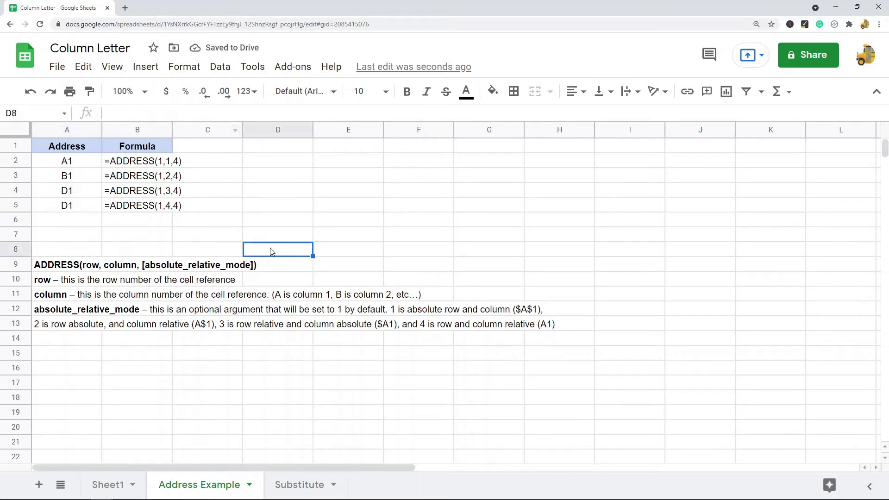
- Correct the column argument of the ADDRESS formula in A4 to 3
left_click(82, 193)
double_click(165, 113)
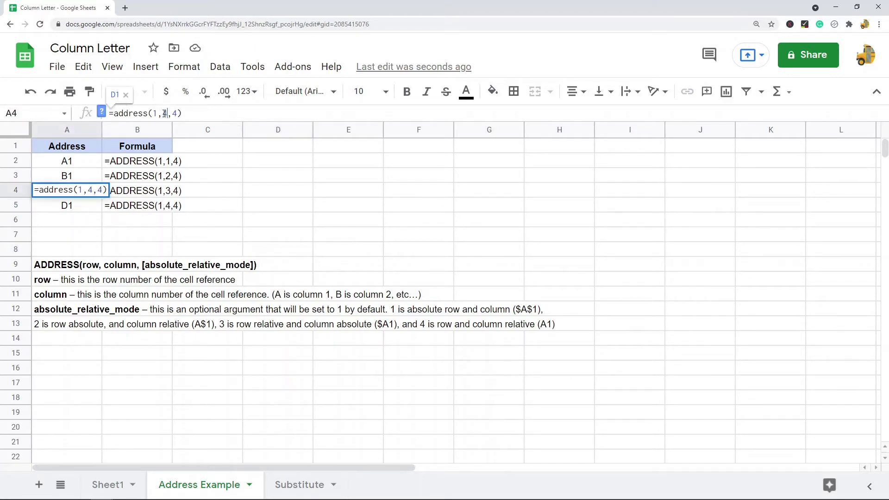
key("BackSpace")
type("3")
key("Return")
left_click(77, 195)
left_click(81, 207)
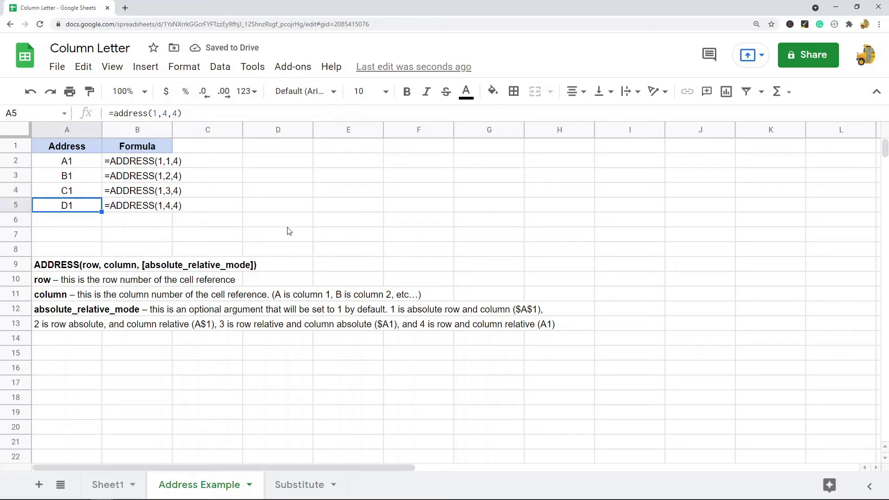
- Compare the ADDRESS results in A2:A5 with row 1, columns A to D and the mode notes
left_click(54, 281)
left_click_drag(73, 166, 73, 212)
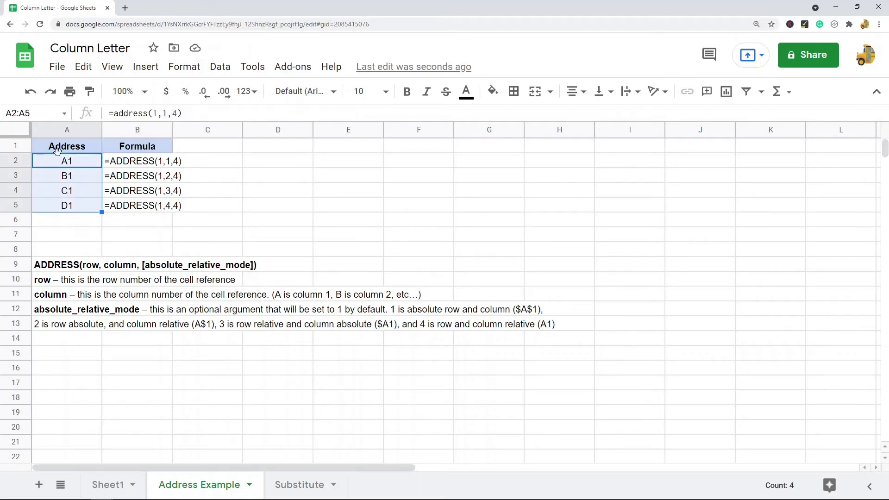
left_click(10, 145)
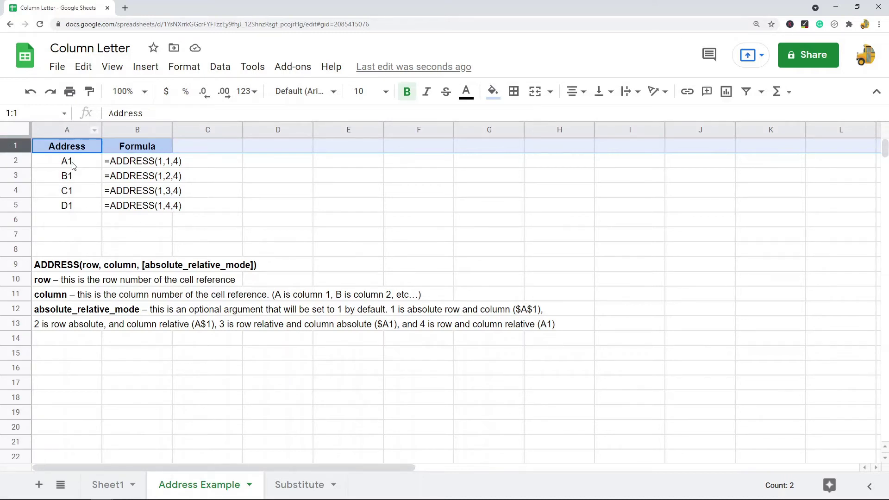
left_click(83, 166)
key("Down")
key("Down")
key("Down")
left_click(74, 131)
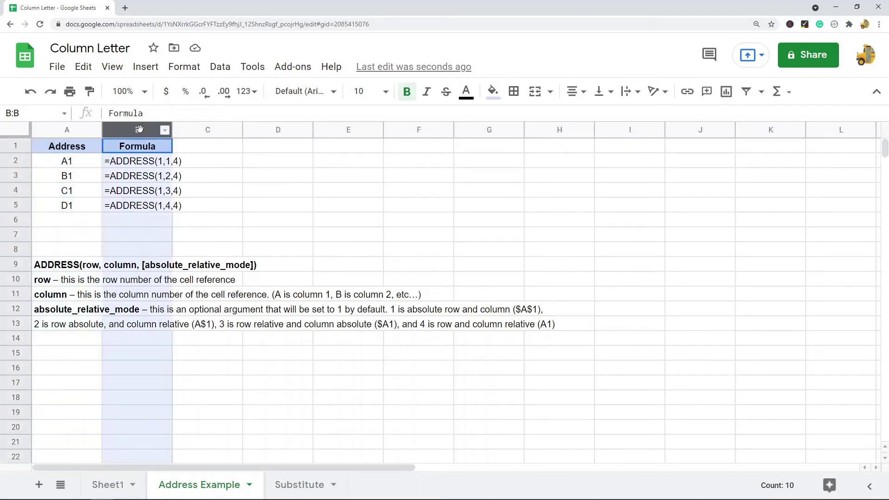
left_click(137, 130)
left_click(208, 130)
left_click(274, 131)
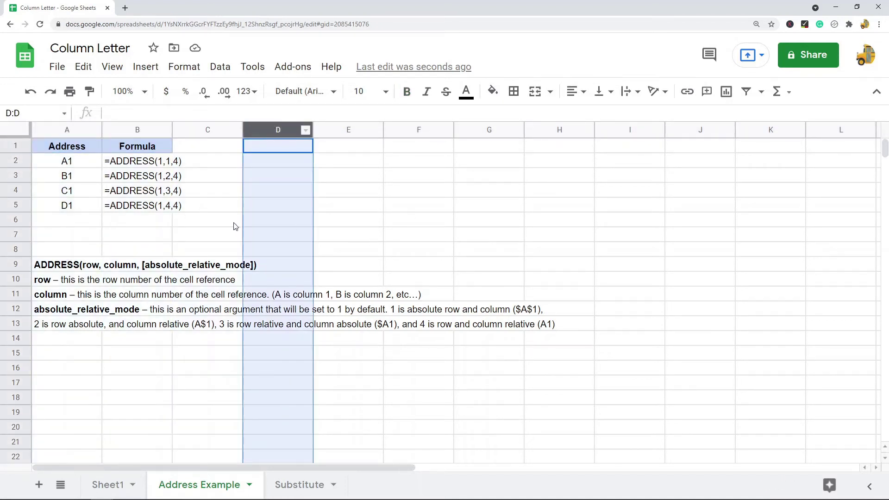
left_click(62, 324)
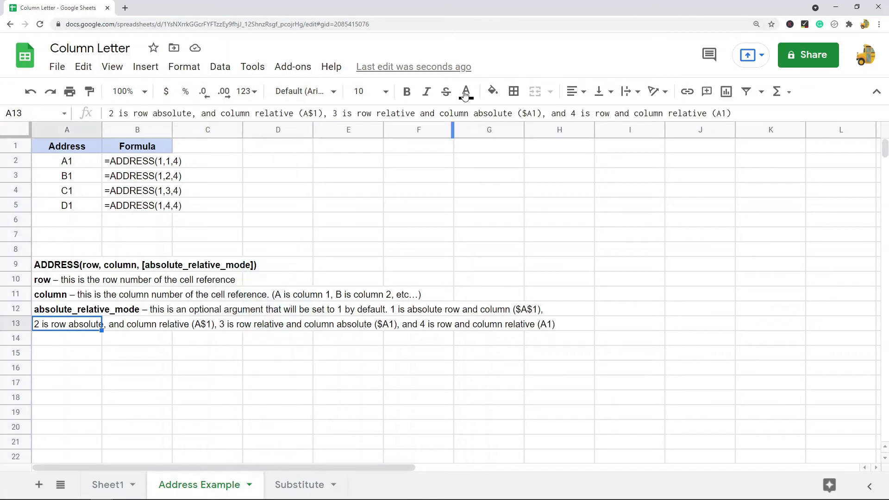
left_click(87, 210)
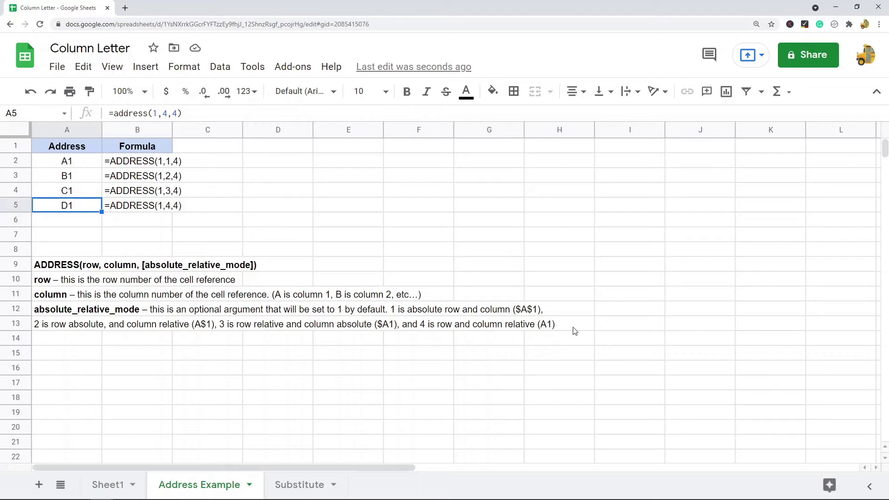
- Set the absolute/relative mode argument of the ADDRESS formula in A2 to 3
left_click(80, 165)
left_click(179, 113)
key("BackSpace")
type("3")
key("Return")
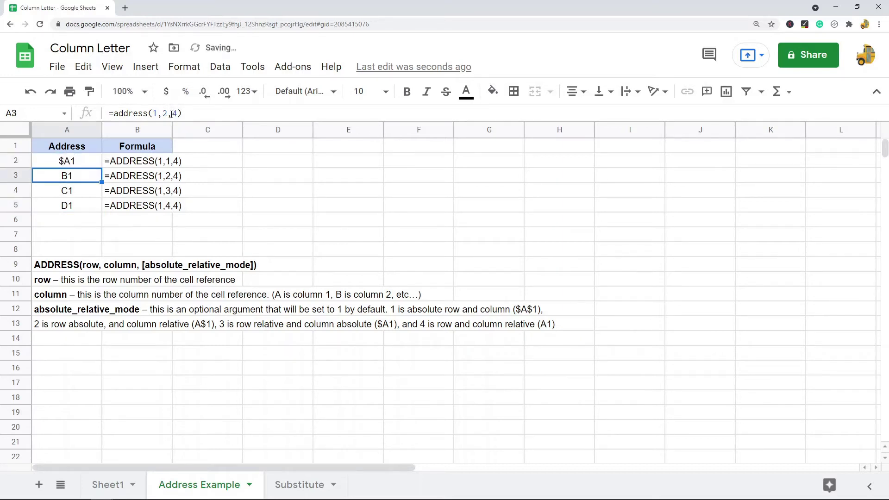
- Set the mode argument of the ADDRESS formulas to 2 in A2 and to 1 in A3
left_click(85, 165)
left_click(177, 114)
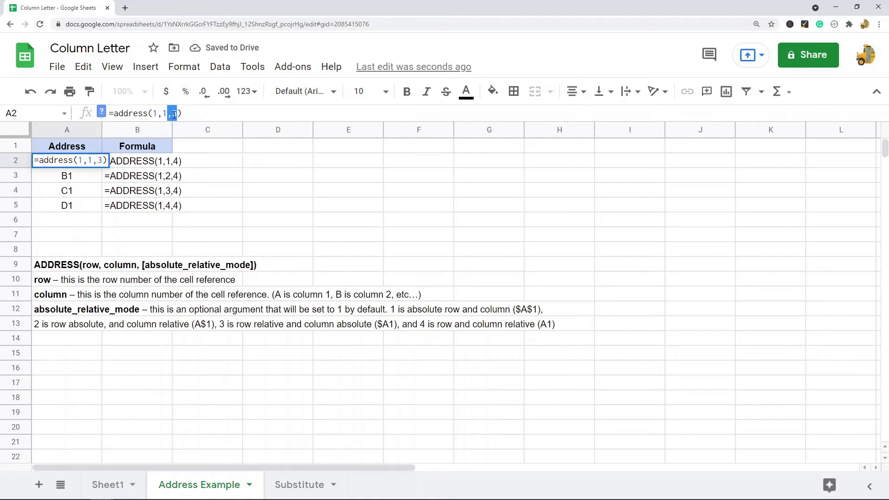
key("BackSpace")
type("2")
key("Return")
double_click(176, 114)
type("1")
key("Return")
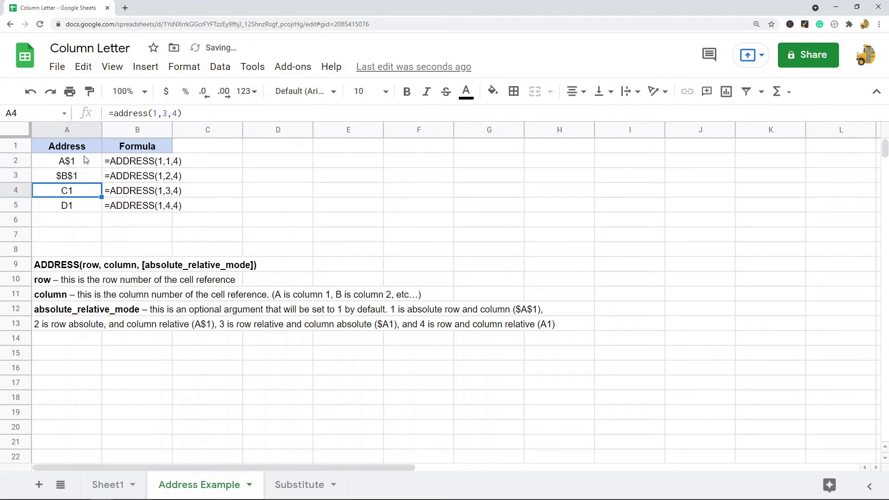
- Set the mode argument of the ADDRESS formulas in A2 and A3 back to 4
left_click(80, 164)
double_click(176, 113)
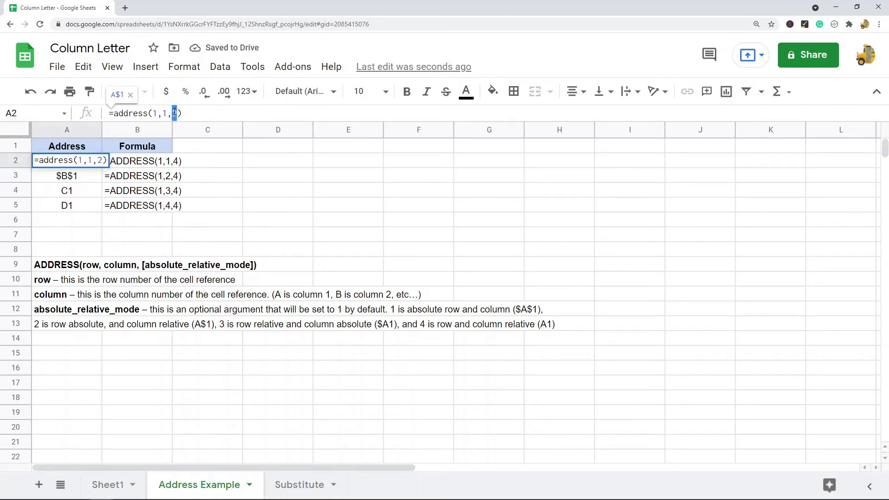
type("4")
key("Return")
double_click(177, 113)
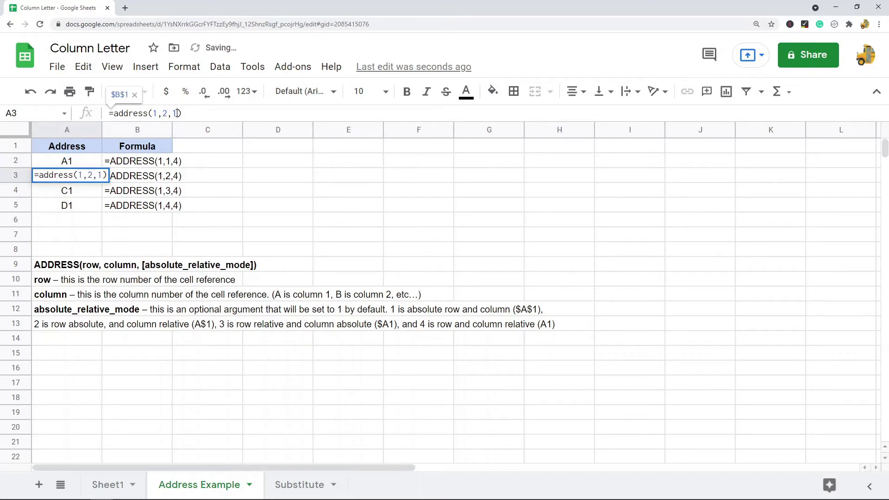
type("4")
key("Return")
left_click(320, 209)
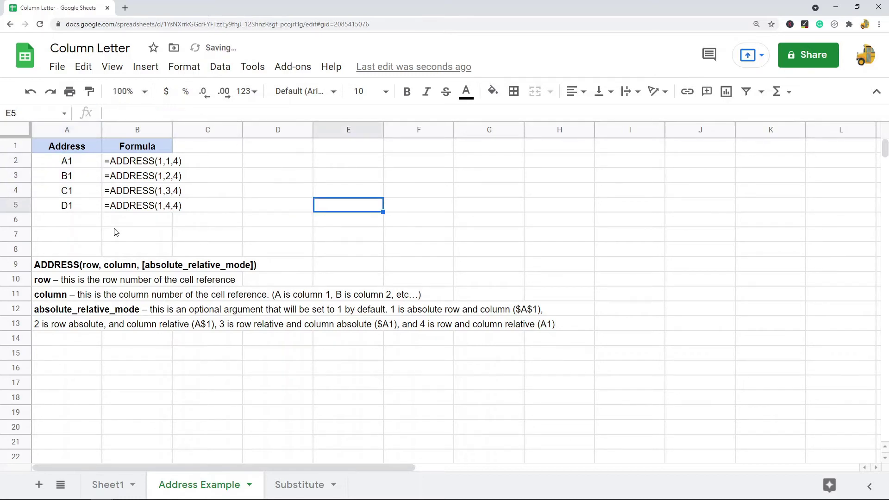
- Enter the syntax note SUBSTITUTE(String,Text_to_replace,Replace_with in cell A8 of the Substitute sheet
left_click(77, 162)
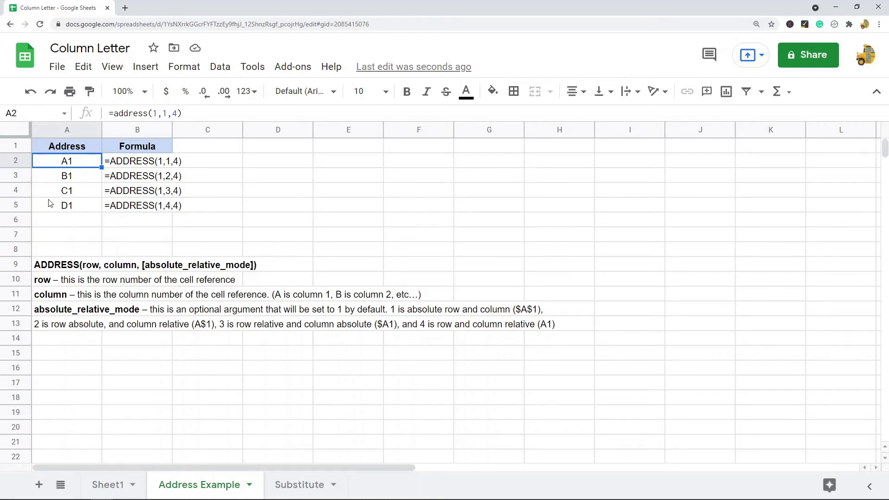
left_click(299, 487)
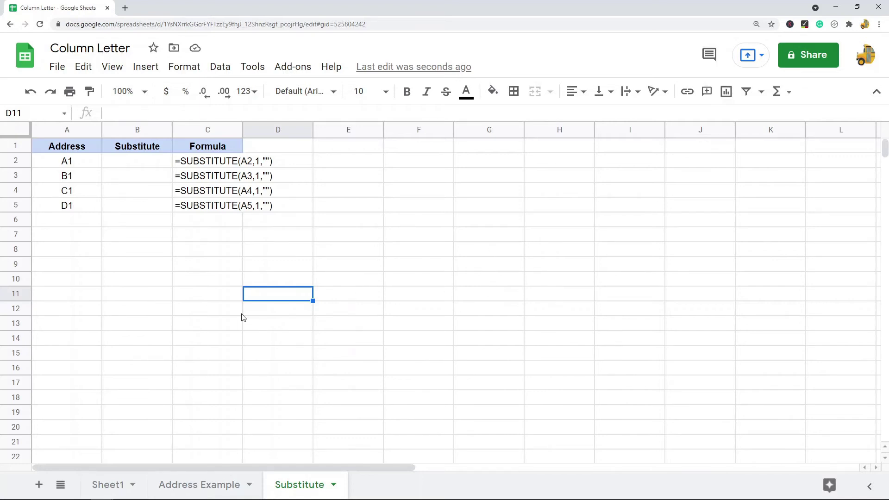
left_click(78, 253)
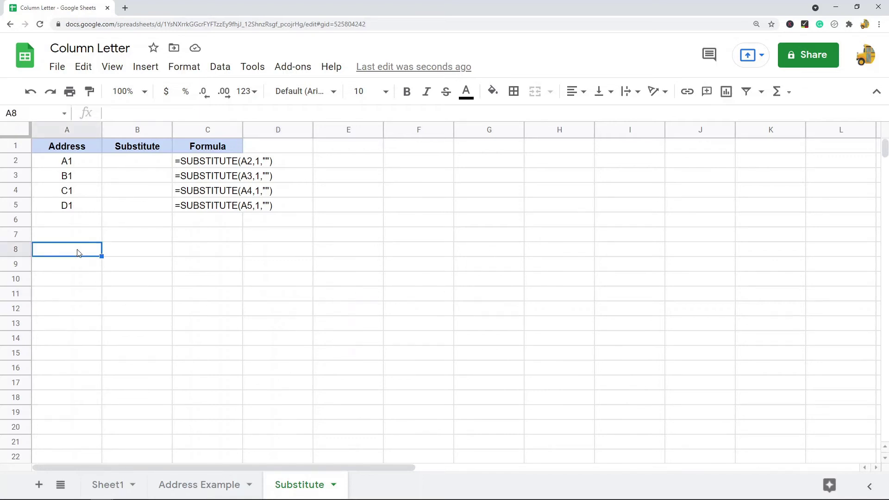
double_click(80, 253)
type("SUBSITT")
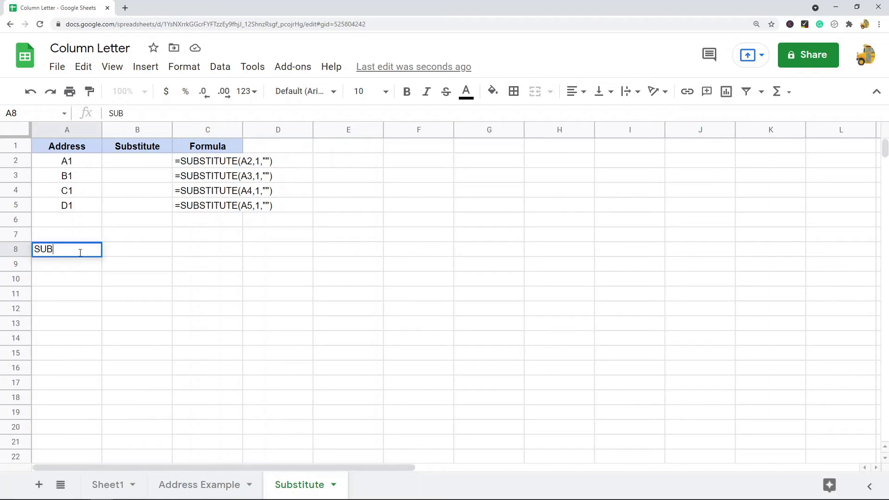
key("BackSpace")
key("BackSpace")
key("BackSpace")
type("TUTE)")
key("BackSpace")
type("(String")
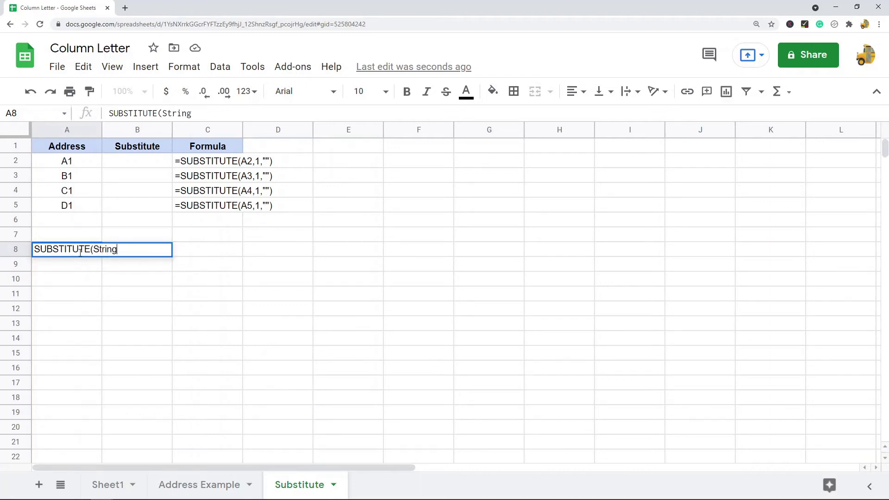
type(",Text_to_repl")
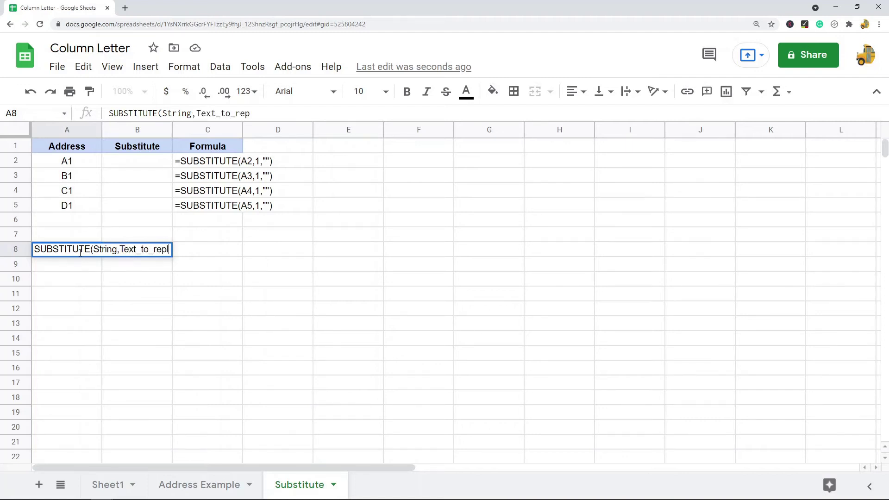
type("ace,Replace")
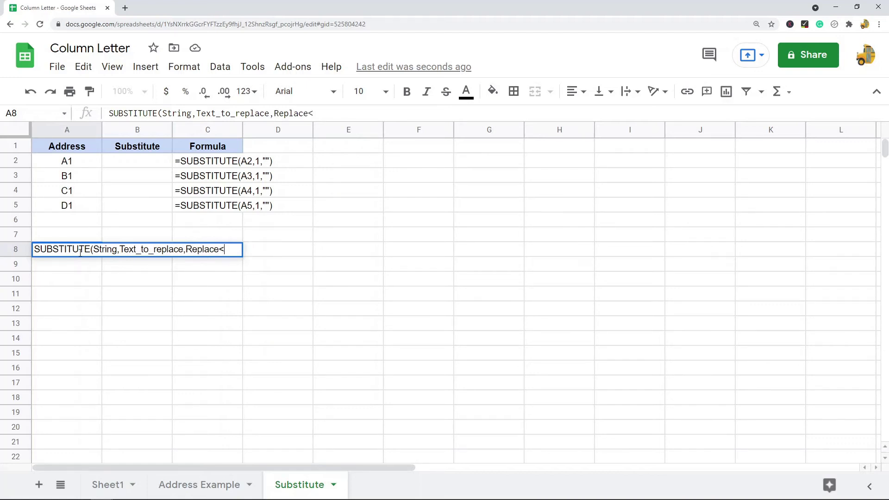
type("_with")
left_click(160, 321)
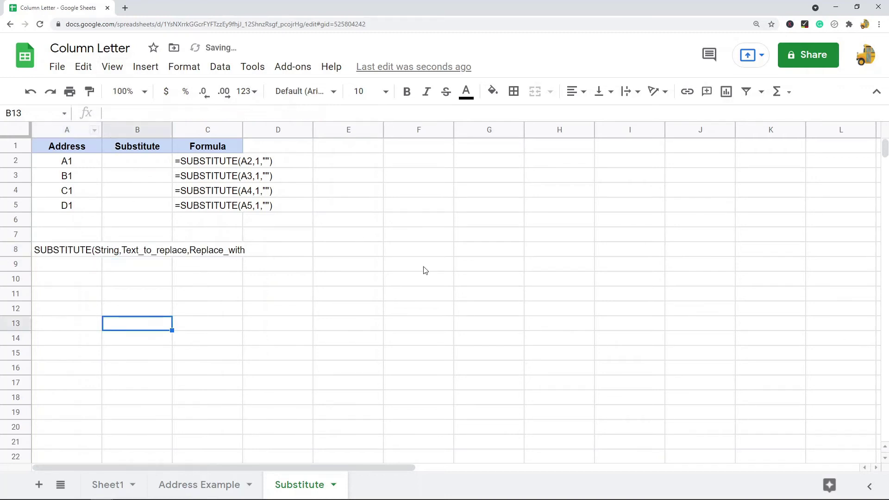
- Enter the formula =SUBSTITUTE(A2,1,"") in B2, the first cell under the Substitute header
left_click(73, 254)
left_click(73, 162)
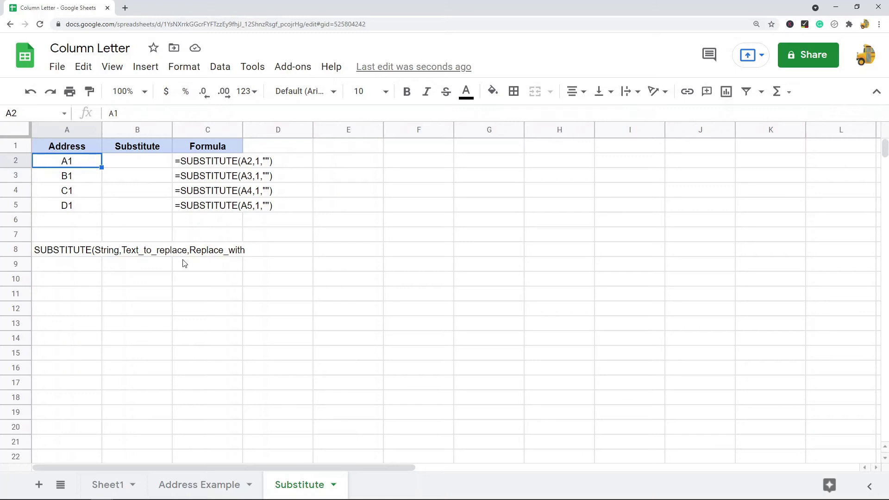
left_click(152, 163)
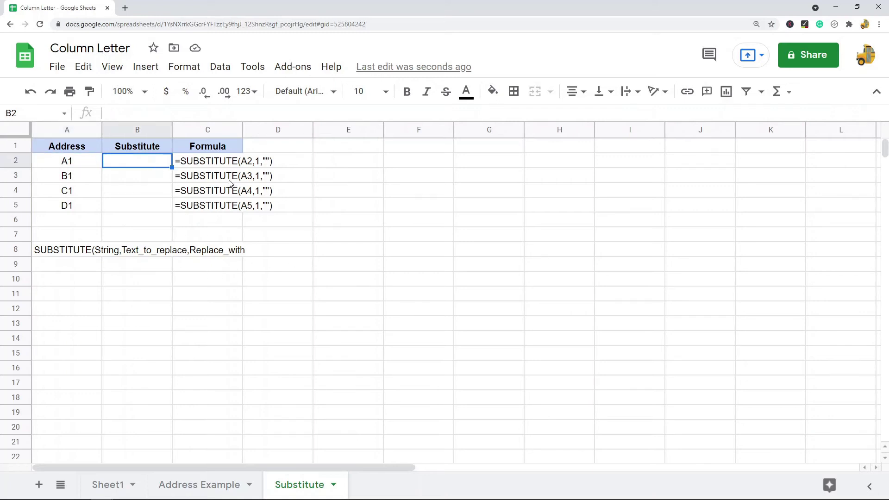
type("=")
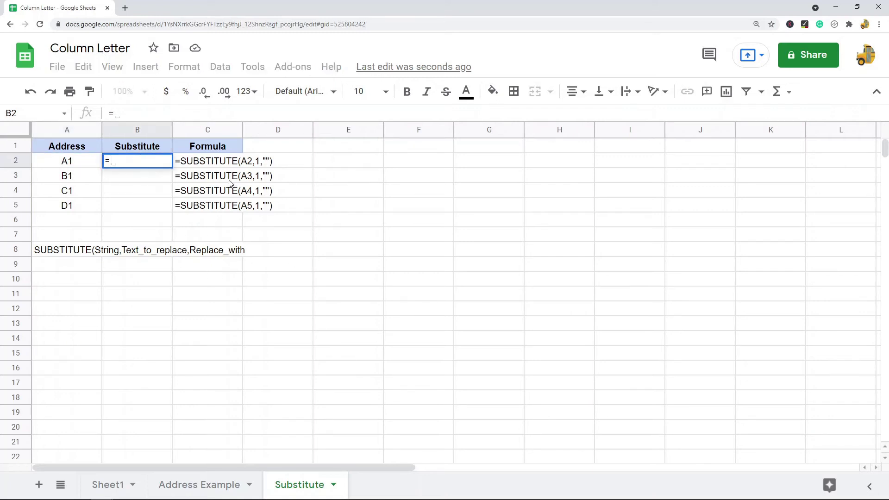
left_click(68, 166)
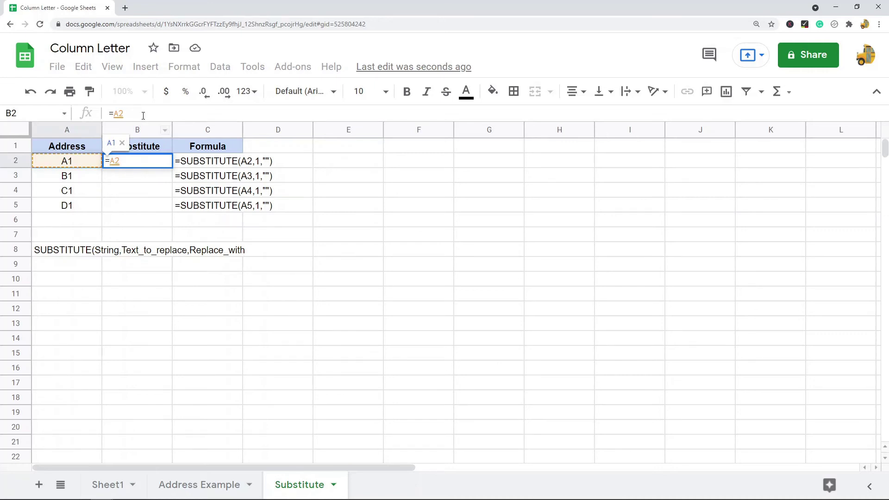
double_click(119, 114)
key("BackSpace")
type("subst")
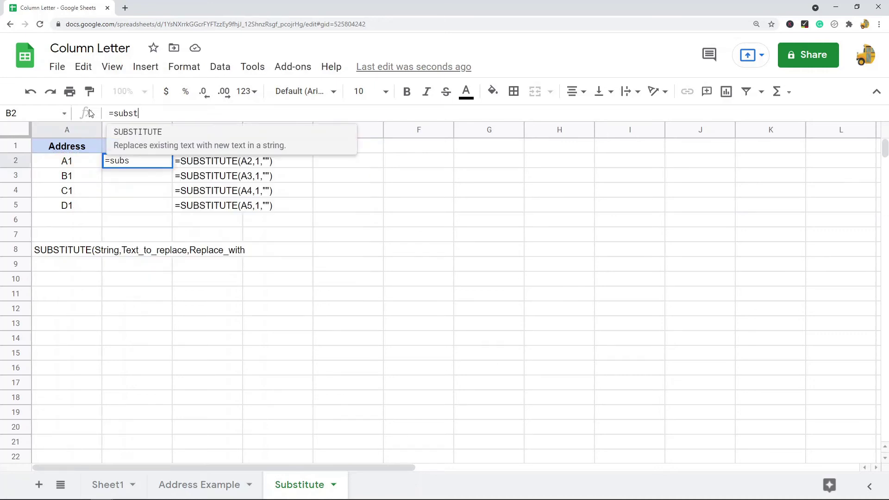
key("Tab")
left_click(70, 162)
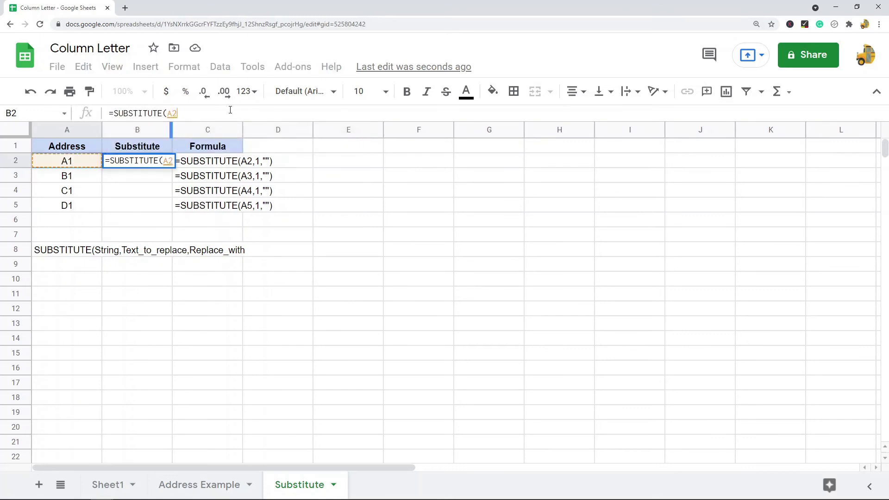
type(",")
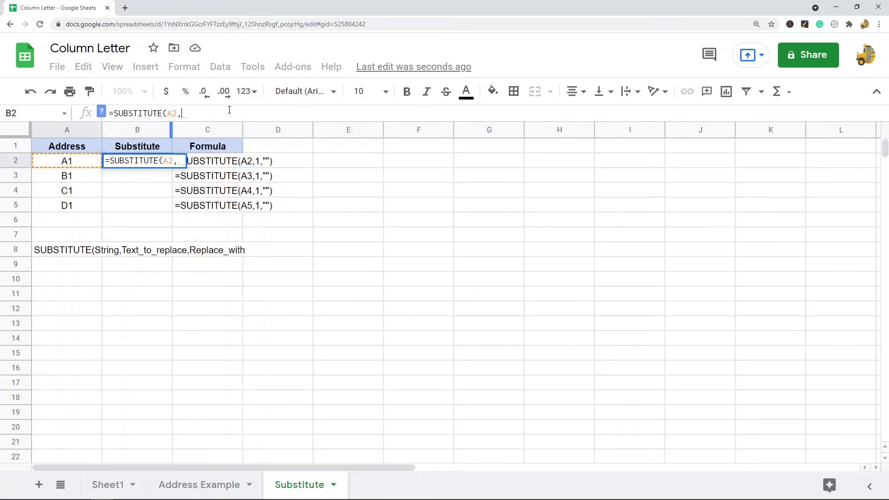
type("1,")
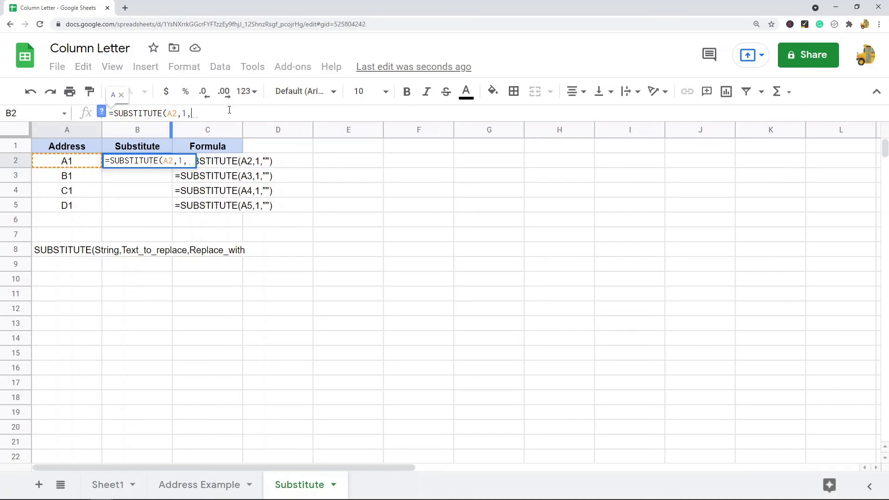
type("\"\")")
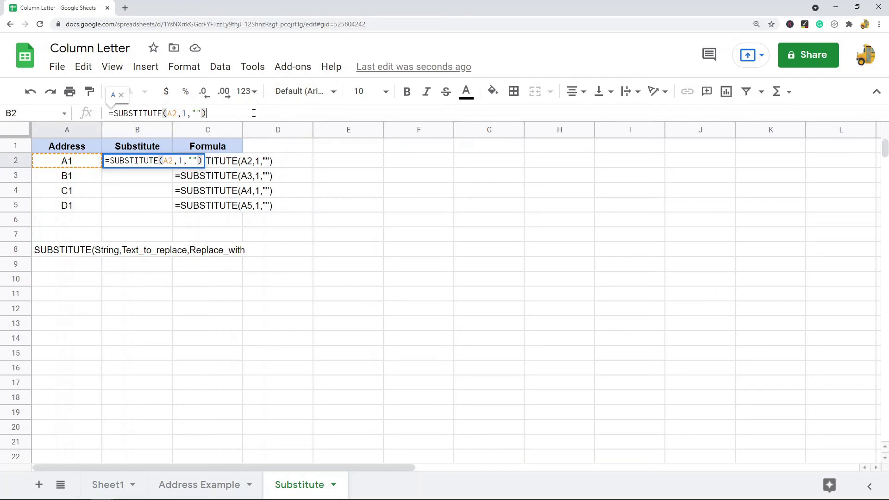
key("Return")
- Copy the SUBSTITUTE formula from B2 into B3:B5
left_click_drag(143, 179, 142, 215)
key("ctrl+v")
left_click(417, 264)
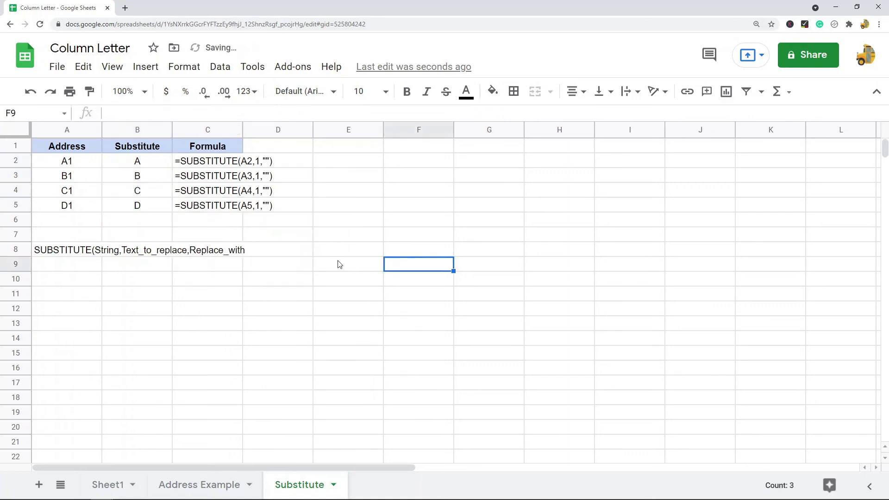
- Compare the addresses in A2:A5 with the SUBSTITUTE results in B2:B5 and the syntax note in A8
left_click_drag(70, 162, 70, 178)
left_click_drag(71, 213, 99, 205)
left_click_drag(137, 163, 137, 208)
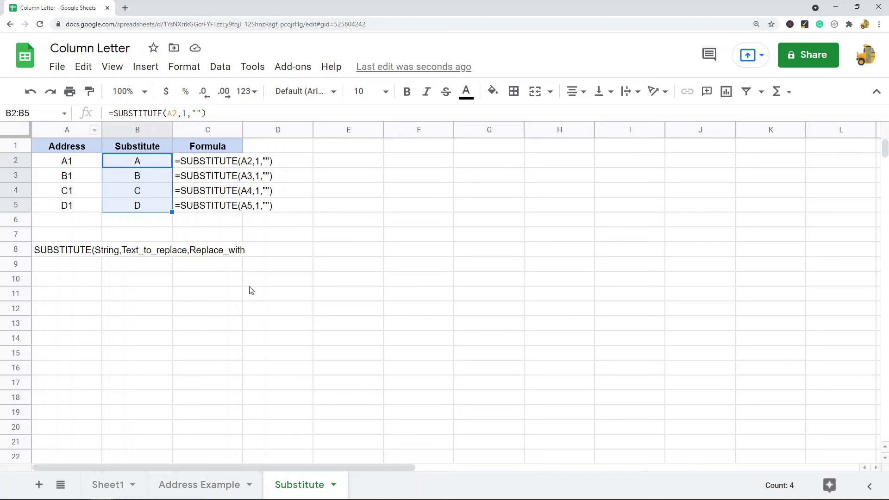
left_click(65, 252)
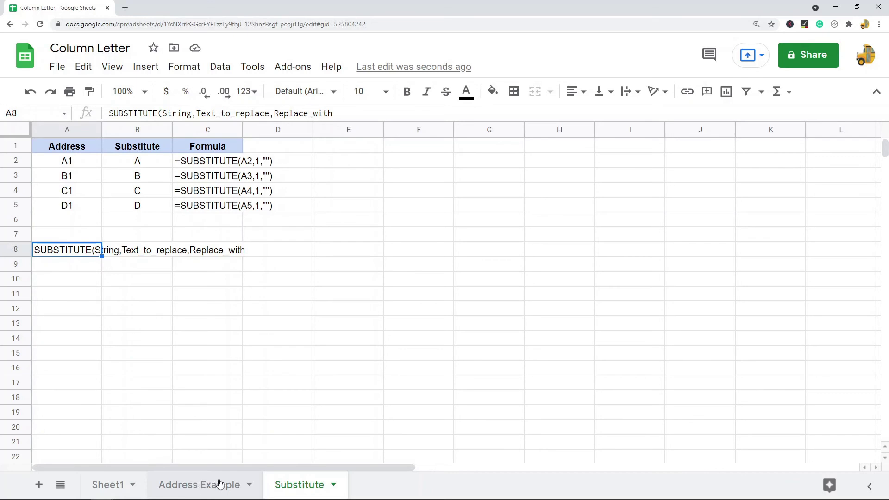
- Examine the combined SUBSTITUTE and ADDRESS formula in B2 of Sheet1, argument by argument, and leave it without changes
left_click(113, 485)
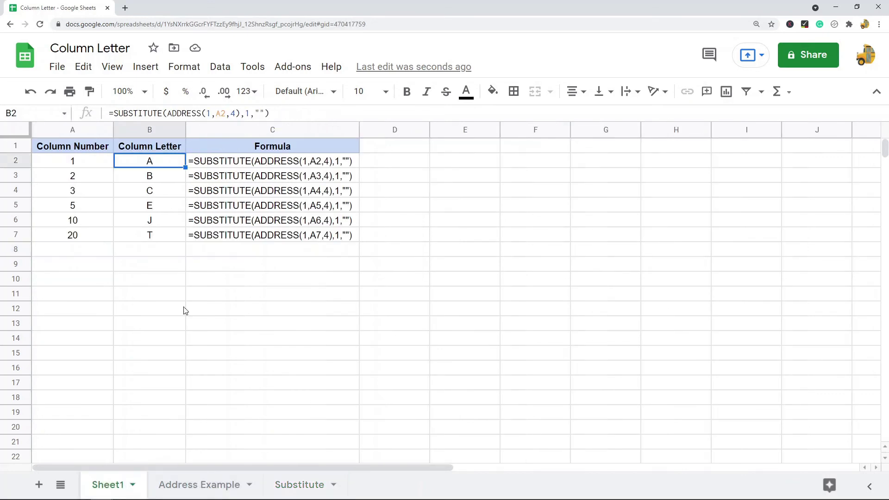
left_click(76, 163)
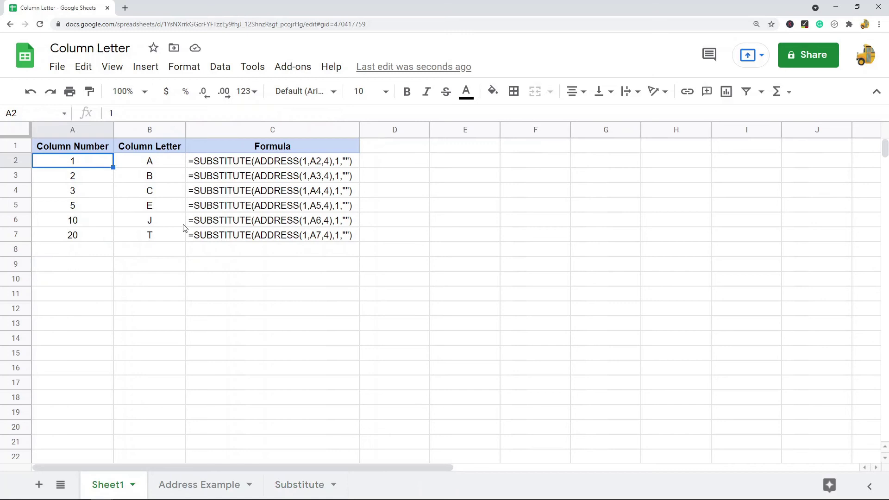
left_click(165, 163)
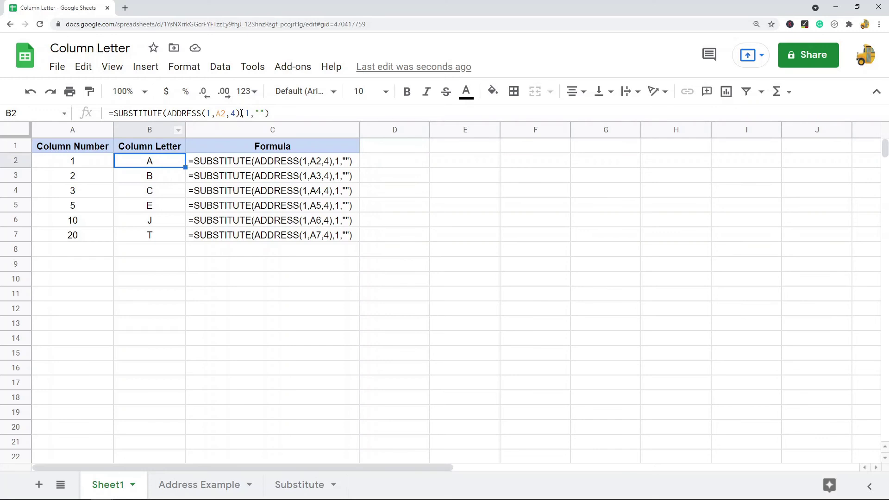
left_click_drag(242, 113, 169, 113)
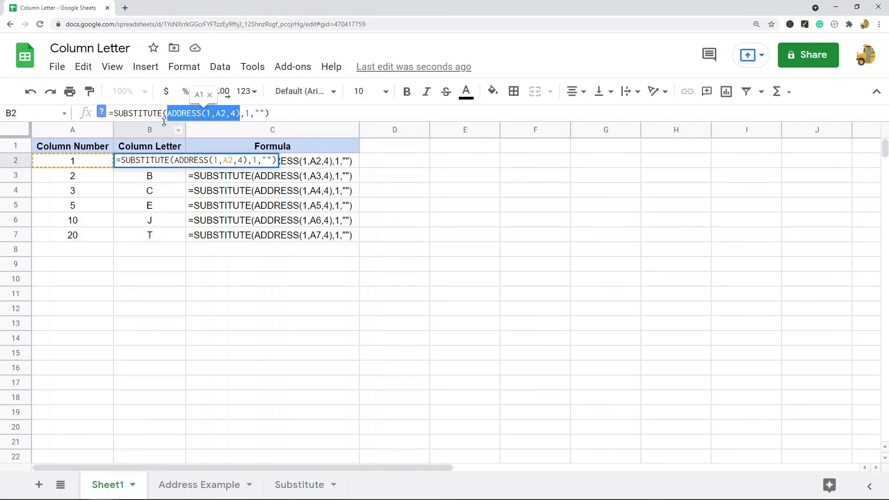
left_click(209, 113)
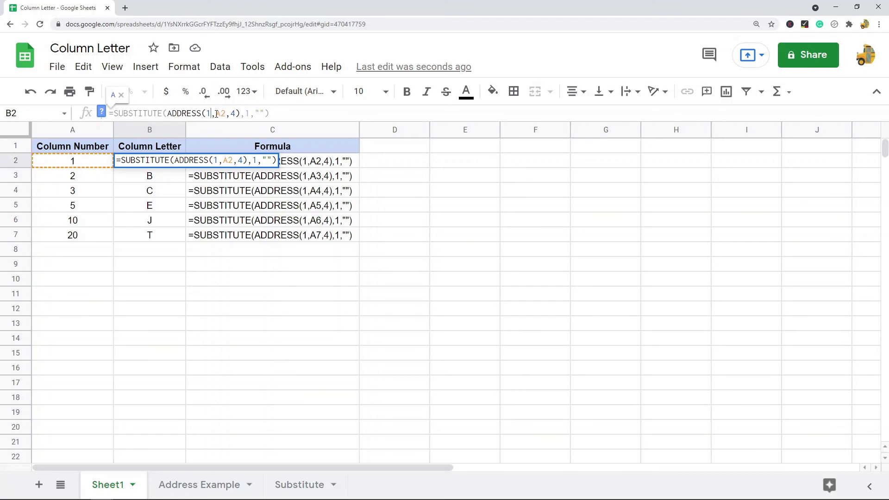
double_click(221, 113)
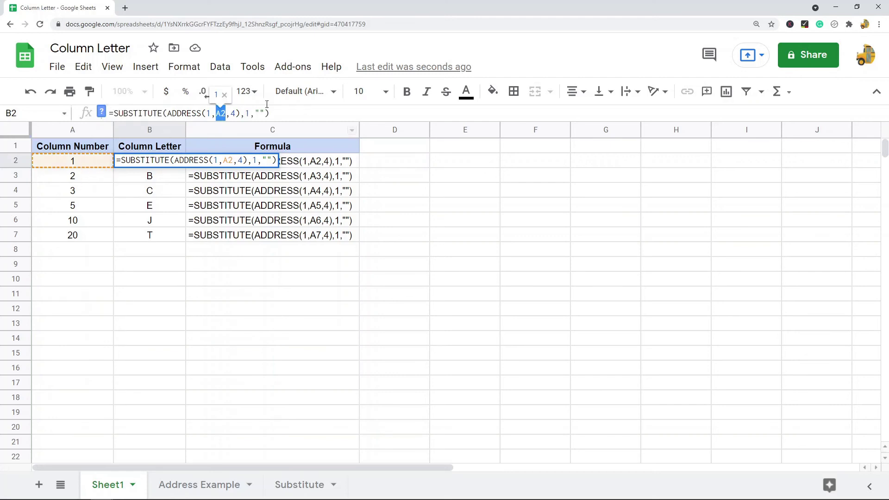
double_click(233, 113)
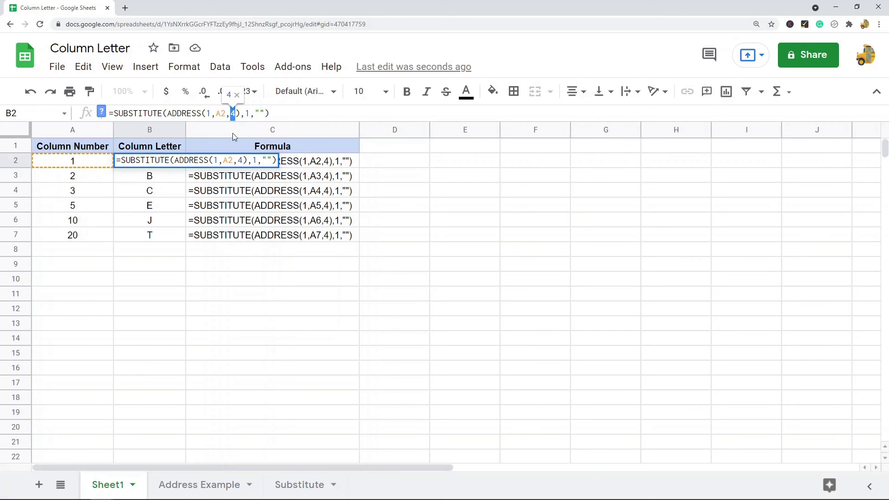
left_click_drag(240, 113, 168, 113)
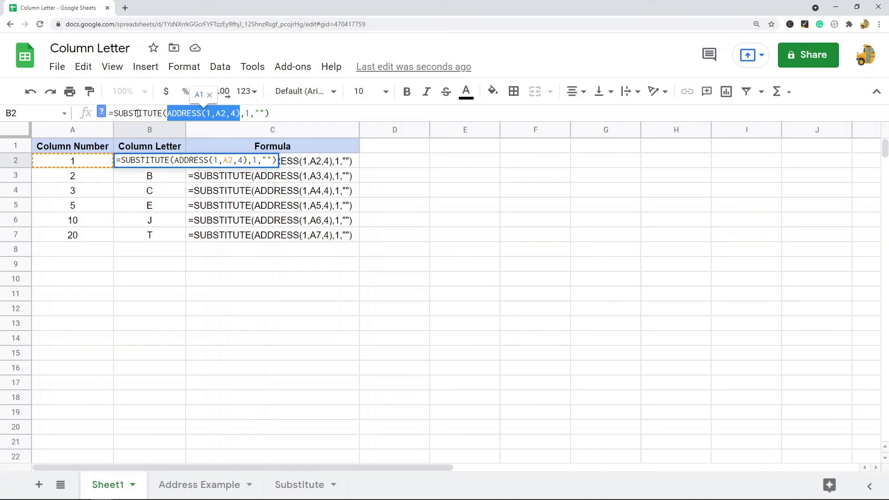
left_click(249, 113)
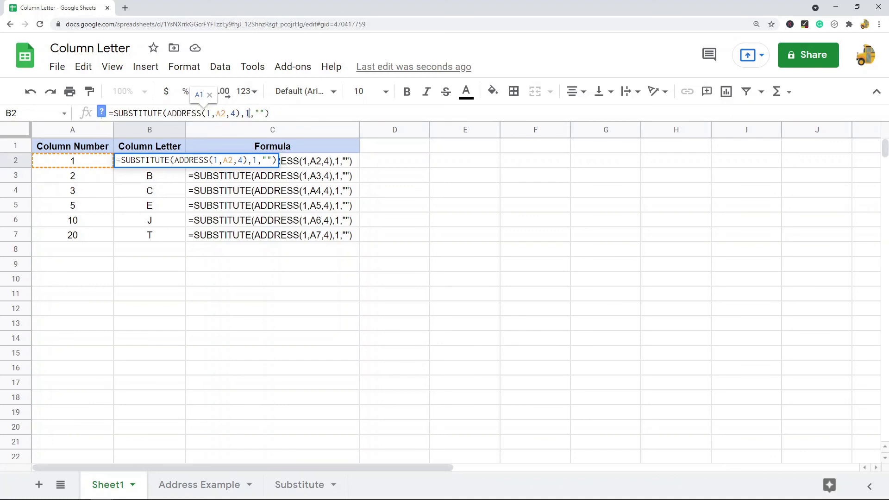
left_click(198, 312)
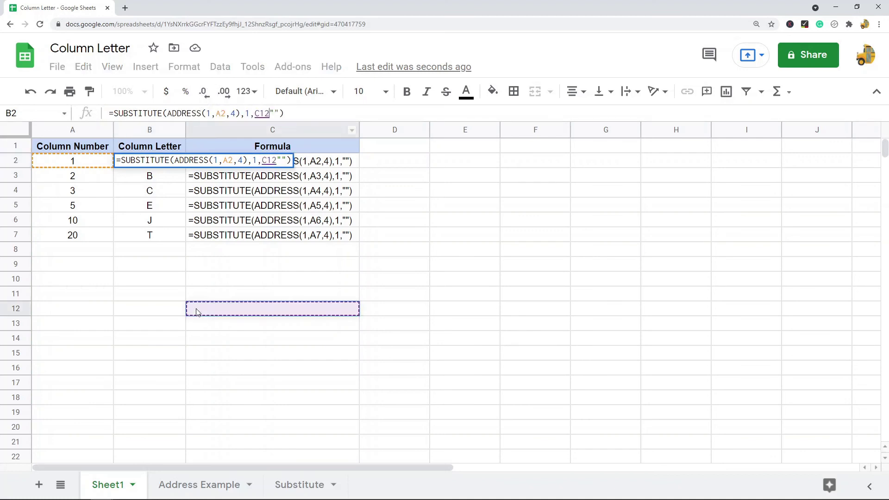
key("Escape")
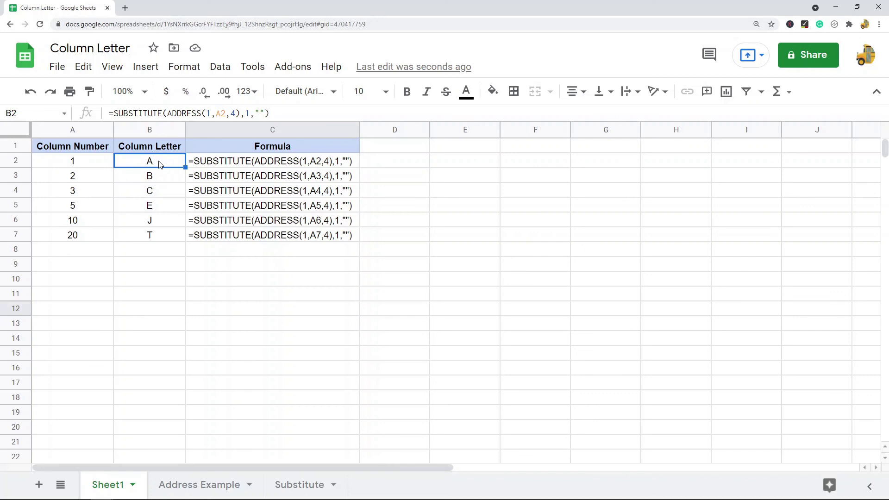
- Set the column number in A2 to 11
left_click(91, 167)
double_click(91, 167)
left_click_drag(90, 163, 24, 161)
type("11")
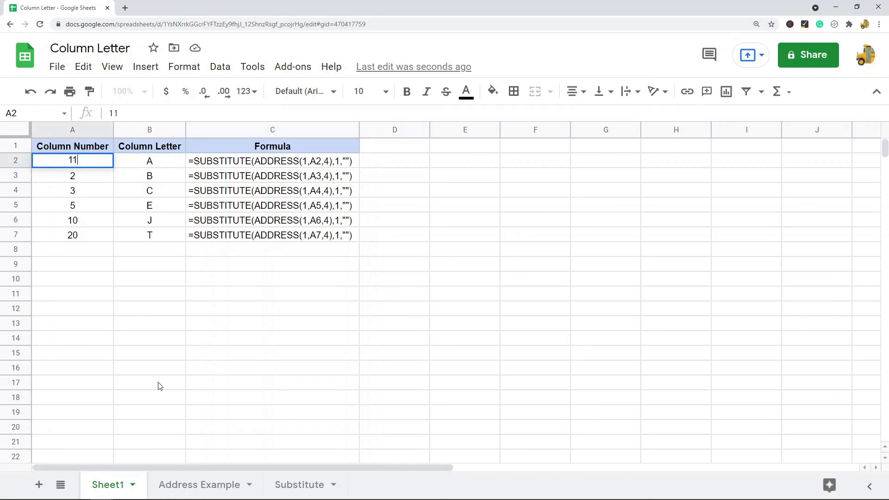
left_click(159, 383)
- Set the column number in A2 to 12
left_click(89, 164)
double_click(77, 160)
type("2")
left_click(119, 273)
- Set the column number in A2 to 13
double_click(88, 163)
left_click_drag(91, 162, 74, 162)
type("3")
left_click(146, 342)
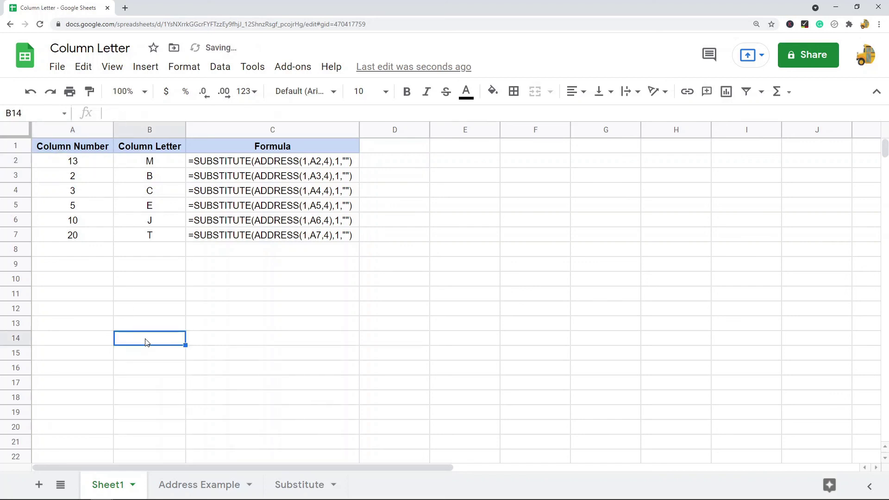